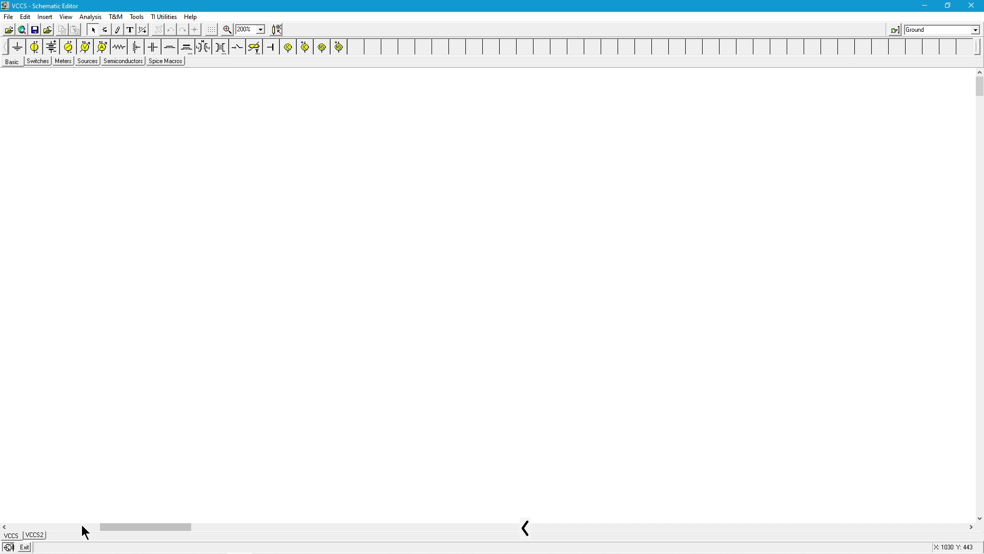
Page the canvas left to the VCCS schematic with TL071C, Rload 50, AM1 and Ri 1k.
{"action": "left_click", "coordinate": [81, 526]}
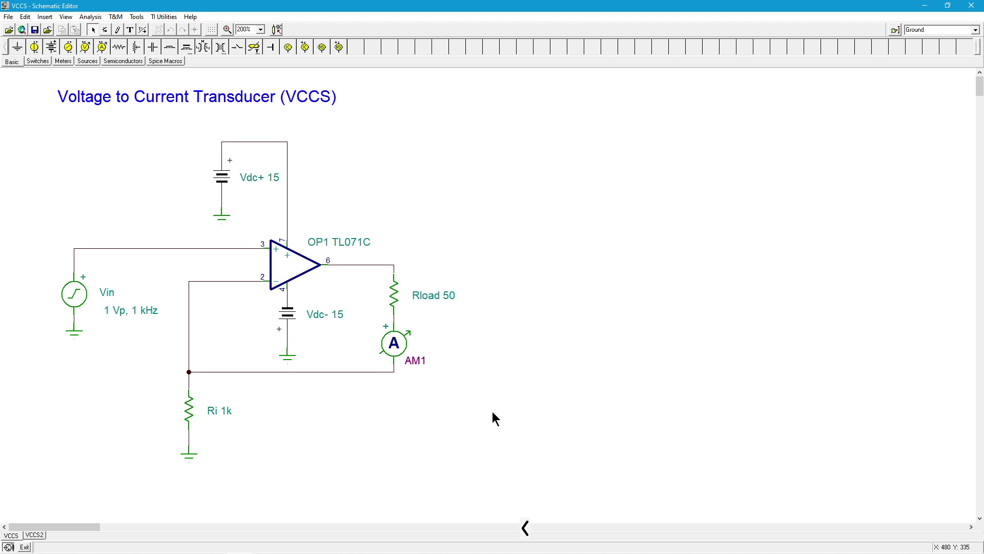
Bring up the red annotation pen and handwrite the heading 'Rules:' beside the schematic.
{"action": "left_click", "coordinate": [525, 527]}
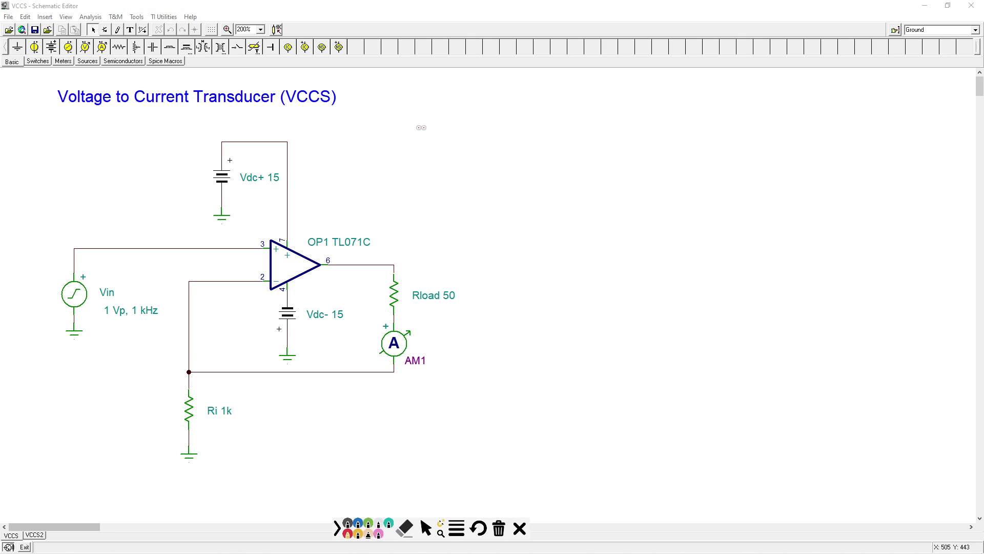
{"action": "mouse_move", "coordinate": [473, 119]}
{"action": "left_mouse_down"}
{"action": "mouse_move", "coordinate": [475, 135]}
{"action": "mouse_move", "coordinate": [479, 126]}
{"action": "mouse_move", "coordinate": [484, 134]}
{"action": "left_mouse_up"}
{"action": "mouse_move", "coordinate": [492, 128]}
{"action": "left_mouse_down"}
{"action": "mouse_move", "coordinate": [505, 134]}
{"action": "mouse_move", "coordinate": [510, 120]}
{"action": "mouse_move", "coordinate": [533, 136]}
{"action": "left_mouse_up"}
{"action": "left_click", "coordinate": [543, 132]}
{"action": "left_click", "coordinate": [542, 125]}
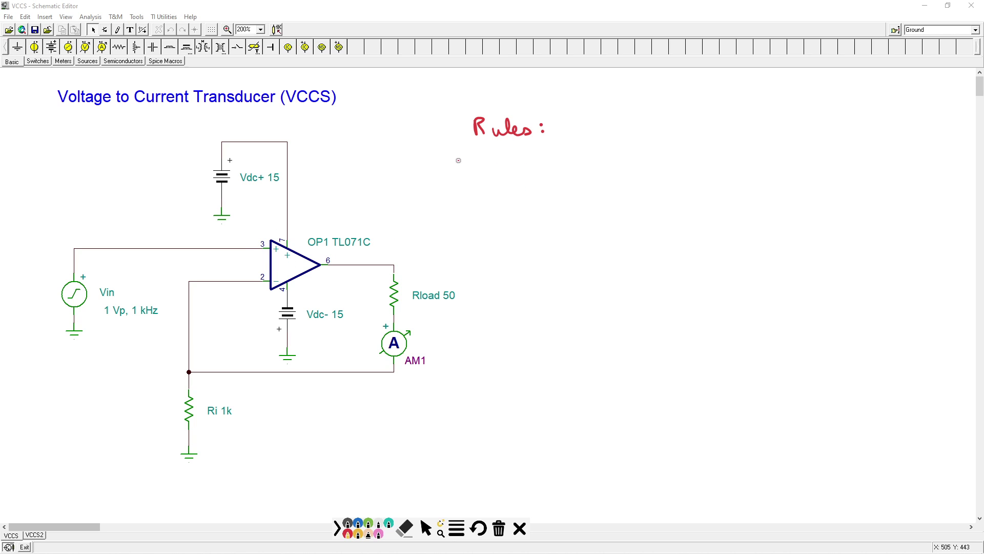
Write rule '1: v_error ≈ 0V' and mark 0 V between the op-amp inputs.
{"action": "left_click_drag", "start_coordinate": [457, 159], "coordinate": [457, 177]}
{"action": "left_click", "coordinate": [468, 172]}
{"action": "left_click", "coordinate": [468, 166]}
{"action": "mouse_move", "coordinate": [485, 157]}
{"action": "left_mouse_down"}
{"action": "mouse_move", "coordinate": [509, 179]}
{"action": "mouse_move", "coordinate": [593, 165]}
{"action": "left_mouse_up"}
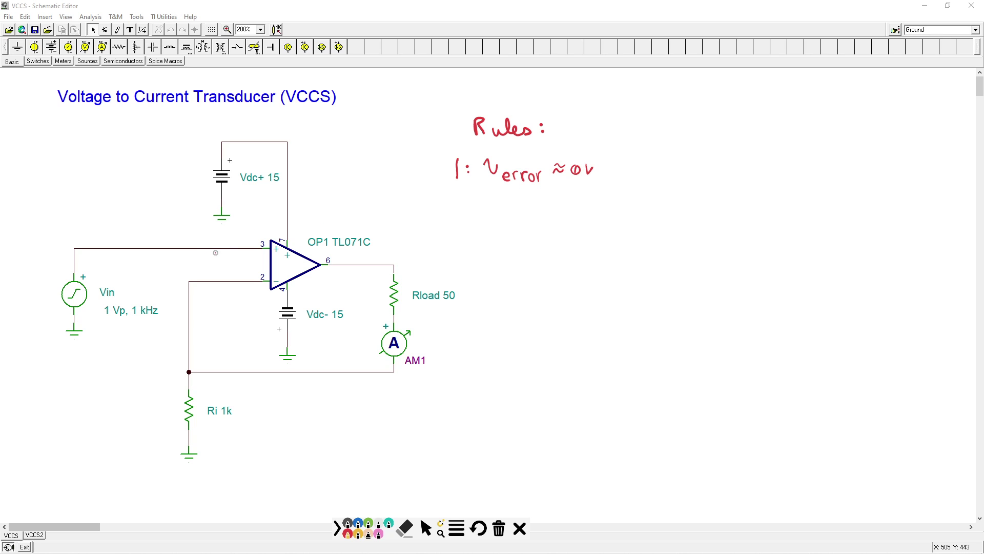
{"action": "left_click_drag", "start_coordinate": [215, 252], "coordinate": [221, 275]}
{"action": "mouse_move", "coordinate": [194, 257]}
{"action": "left_mouse_down"}
{"action": "mouse_move", "coordinate": [193, 267]}
{"action": "mouse_move", "coordinate": [211, 256]}
{"action": "left_mouse_up"}
Begin rule 2, writing '2: i_in·OA' under rule 1.
{"action": "left_click_drag", "start_coordinate": [454, 203], "coordinate": [553, 216]}
{"action": "left_click", "coordinate": [476, 199]}
{"action": "left_click", "coordinate": [476, 206]}
{"action": "left_click", "coordinate": [496, 191]}
{"action": "left_click", "coordinate": [527, 210]}
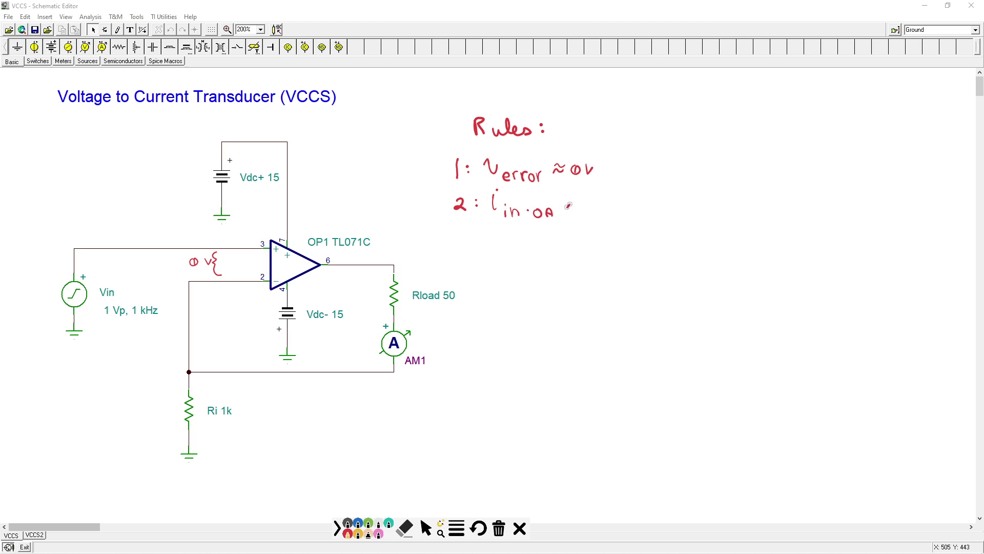
Finish rule 2 as 'i_in·OA ≈ 0A' and label v_in beside Ri.
{"action": "left_click_drag", "start_coordinate": [567, 206], "coordinate": [607, 207]}
{"action": "left_click_drag", "start_coordinate": [173, 384], "coordinate": [177, 436]}
{"action": "left_click_drag", "start_coordinate": [122, 397], "coordinate": [156, 416]}
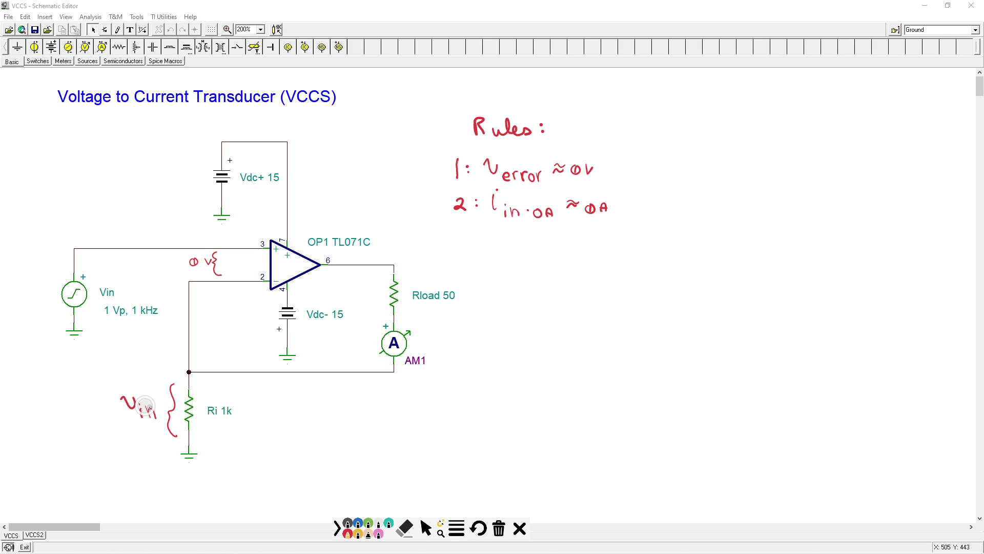
{"action": "left_click_drag", "start_coordinate": [109, 303], "coordinate": [108, 303]}
Mark the + and − ends of v_in across Ri and draw the current arrow through Ri.
{"action": "left_click_drag", "start_coordinate": [173, 369], "coordinate": [173, 380]}
{"action": "left_click_drag", "start_coordinate": [172, 442], "coordinate": [180, 440]}
{"action": "mouse_move", "coordinate": [240, 399]}
{"action": "left_mouse_down"}
{"action": "mouse_move", "coordinate": [235, 430]}
{"action": "mouse_move", "coordinate": [248, 431]}
{"action": "left_mouse_up"}
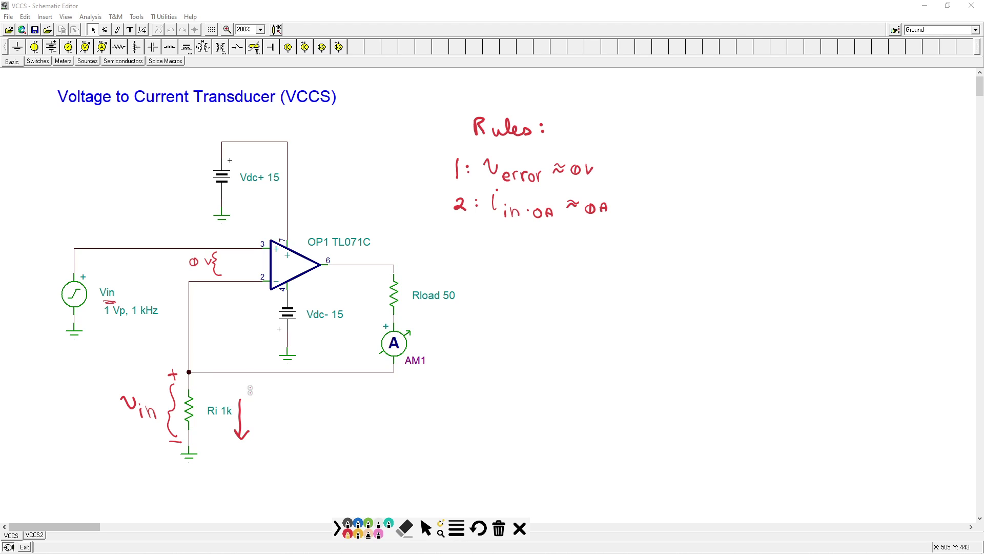
{"action": "mouse_move", "coordinate": [188, 364]}
{"action": "left_mouse_down"}
{"action": "mouse_move", "coordinate": [199, 379]}
{"action": "mouse_move", "coordinate": [189, 373]}
{"action": "left_mouse_up"}
Underline rule 2 and trace the load current path from Rload to Ri.
{"action": "left_click_drag", "start_coordinate": [494, 226], "coordinate": [609, 229]}
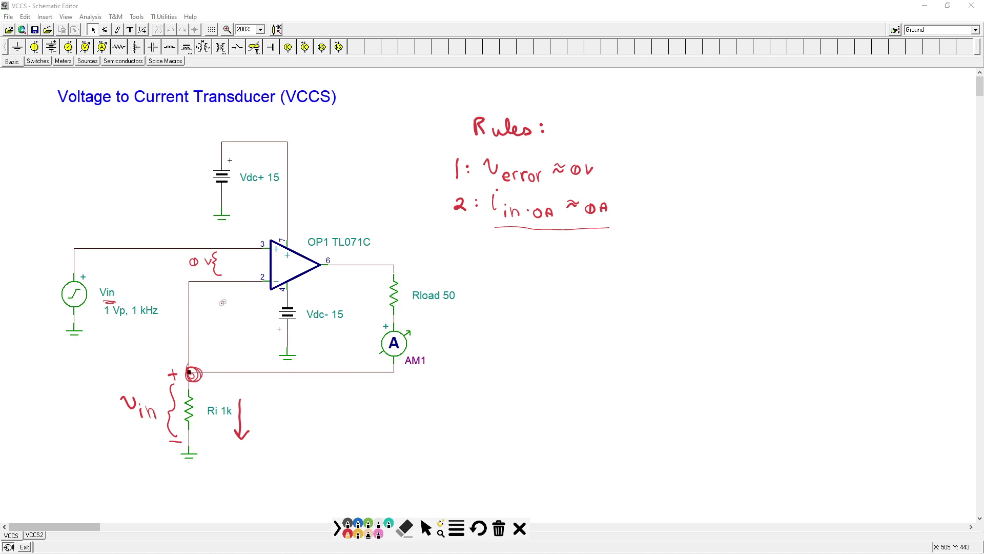
{"action": "mouse_move", "coordinate": [205, 315]}
{"action": "left_mouse_down"}
{"action": "mouse_move", "coordinate": [216, 298]}
{"action": "mouse_move", "coordinate": [217, 326]}
{"action": "mouse_move", "coordinate": [226, 295]}
{"action": "left_mouse_up"}
{"action": "mouse_move", "coordinate": [372, 290]}
{"action": "left_mouse_down"}
{"action": "mouse_move", "coordinate": [383, 306]}
{"action": "mouse_move", "coordinate": [379, 339]}
{"action": "mouse_move", "coordinate": [352, 361]}
{"action": "mouse_move", "coordinate": [269, 366]}
{"action": "mouse_move", "coordinate": [259, 391]}
{"action": "mouse_move", "coordinate": [269, 386]}
{"action": "left_mouse_up"}
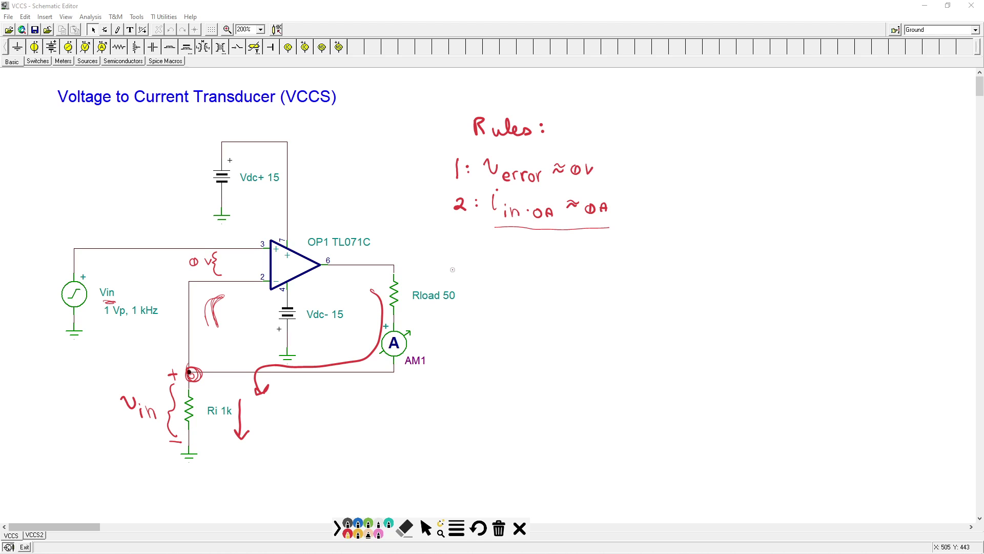
Handwrite i_Load = v_in/Ri = (1/Ri)·v_in and underline 1/Ri, labelling it transconductance gm.
{"action": "mouse_move", "coordinate": [498, 272]}
{"action": "left_mouse_down"}
{"action": "mouse_move", "coordinate": [507, 296]}
{"action": "mouse_move", "coordinate": [536, 293]}
{"action": "left_mouse_up"}
{"action": "left_click", "coordinate": [501, 261]}
{"action": "mouse_move", "coordinate": [573, 271]}
{"action": "left_mouse_down"}
{"action": "mouse_move", "coordinate": [608, 285]}
{"action": "mouse_move", "coordinate": [587, 311]}
{"action": "mouse_move", "coordinate": [604, 306]}
{"action": "left_mouse_up"}
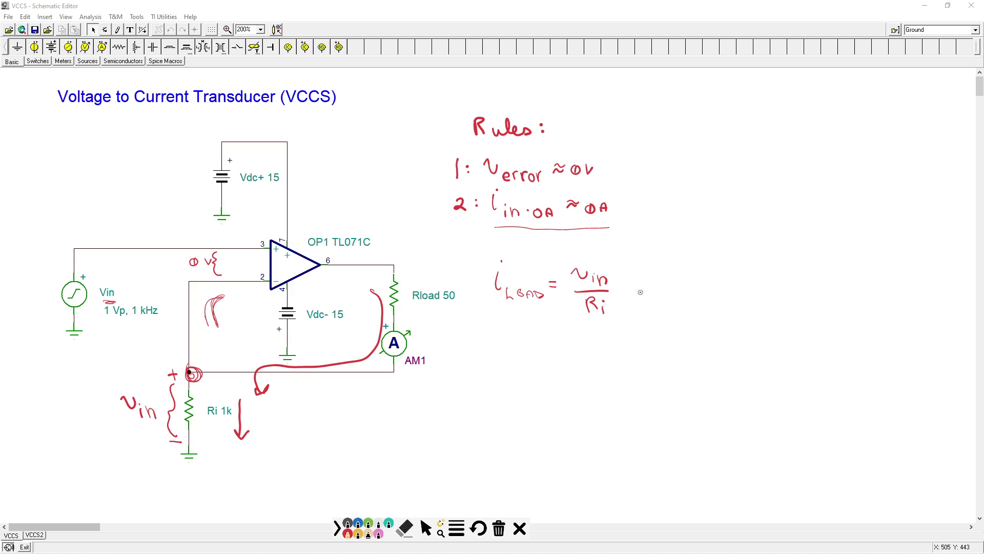
{"action": "mouse_move", "coordinate": [640, 291]}
{"action": "left_mouse_down"}
{"action": "mouse_move", "coordinate": [697, 285]}
{"action": "mouse_move", "coordinate": [683, 304]}
{"action": "mouse_move", "coordinate": [686, 294]}
{"action": "mouse_move", "coordinate": [693, 306]}
{"action": "mouse_move", "coordinate": [729, 283]}
{"action": "mouse_move", "coordinate": [757, 298]}
{"action": "left_mouse_up"}
{"action": "left_click_drag", "start_coordinate": [671, 323], "coordinate": [712, 315]}
{"action": "mouse_move", "coordinate": [649, 340]}
{"action": "left_mouse_down"}
{"action": "mouse_move", "coordinate": [659, 339]}
{"action": "mouse_move", "coordinate": [654, 349]}
{"action": "mouse_move", "coordinate": [668, 340]}
{"action": "mouse_move", "coordinate": [693, 347]}
{"action": "mouse_move", "coordinate": [758, 330]}
{"action": "mouse_move", "coordinate": [769, 343]}
{"action": "mouse_move", "coordinate": [793, 341]}
{"action": "left_mouse_up"}
{"action": "mouse_move", "coordinate": [695, 363]}
{"action": "left_mouse_down"}
{"action": "mouse_move", "coordinate": [700, 384]}
{"action": "mouse_move", "coordinate": [730, 371]}
{"action": "left_mouse_up"}
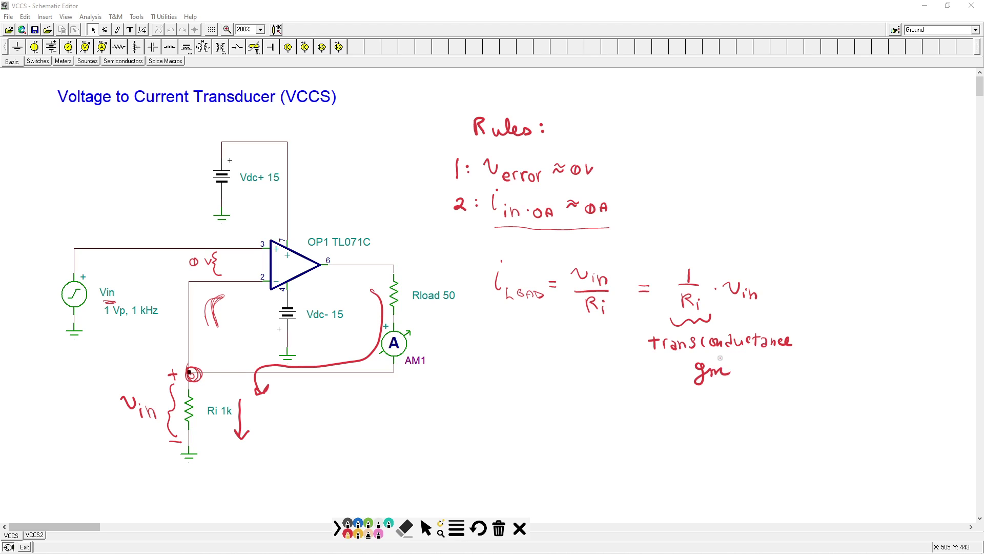
Touch up 'transconductance', then erase all red annotations and put away the drawing toolbar.
{"action": "left_click_drag", "start_coordinate": [714, 346], "coordinate": [717, 350]}
{"action": "left_click", "coordinate": [428, 532]}
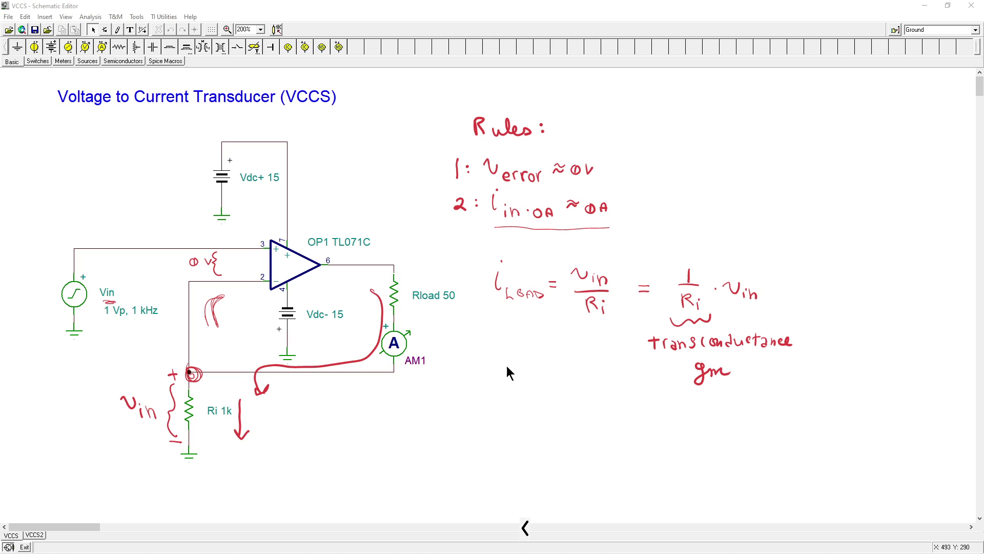
{"action": "left_click", "coordinate": [525, 528]}
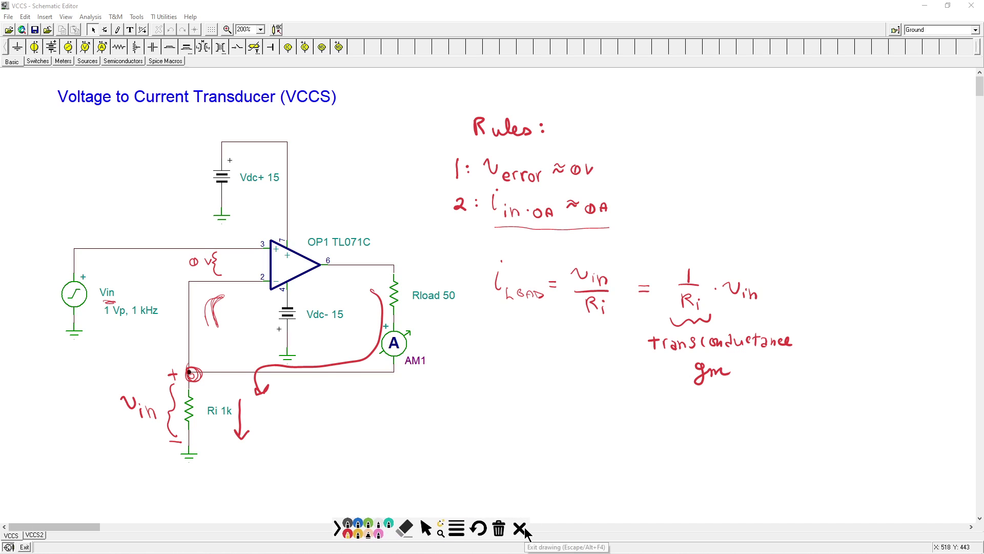
{"action": "left_click", "coordinate": [505, 528]}
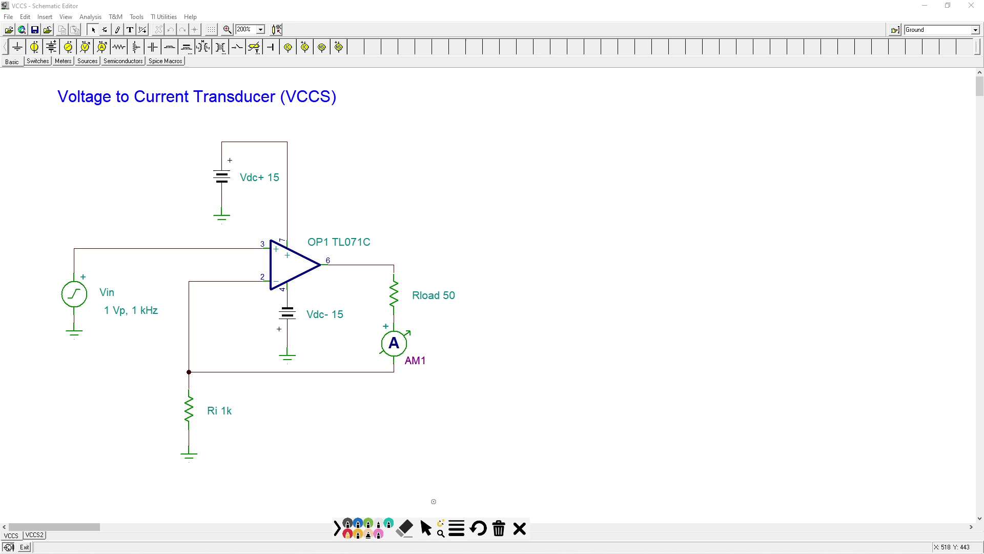
{"action": "left_click", "coordinate": [426, 528]}
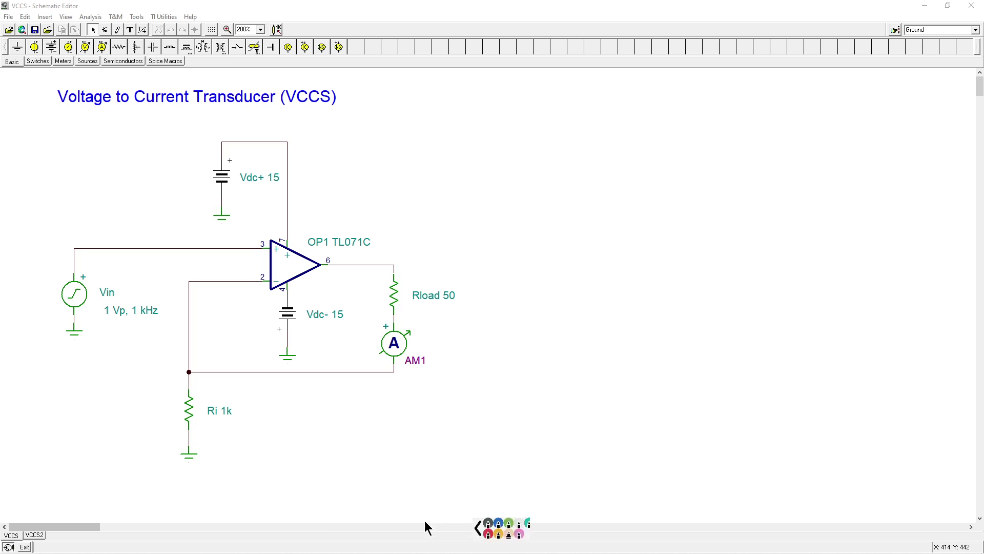
Run a transient analysis of the transducer circuit.
{"action": "left_click", "coordinate": [87, 16]}
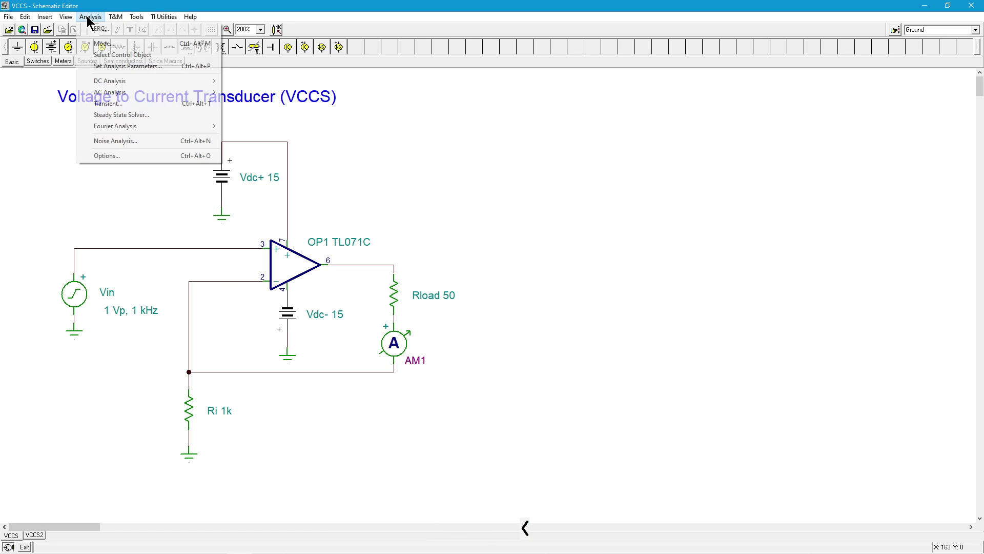
{"action": "left_click", "coordinate": [117, 103]}
{"action": "left_click", "coordinate": [559, 249]}
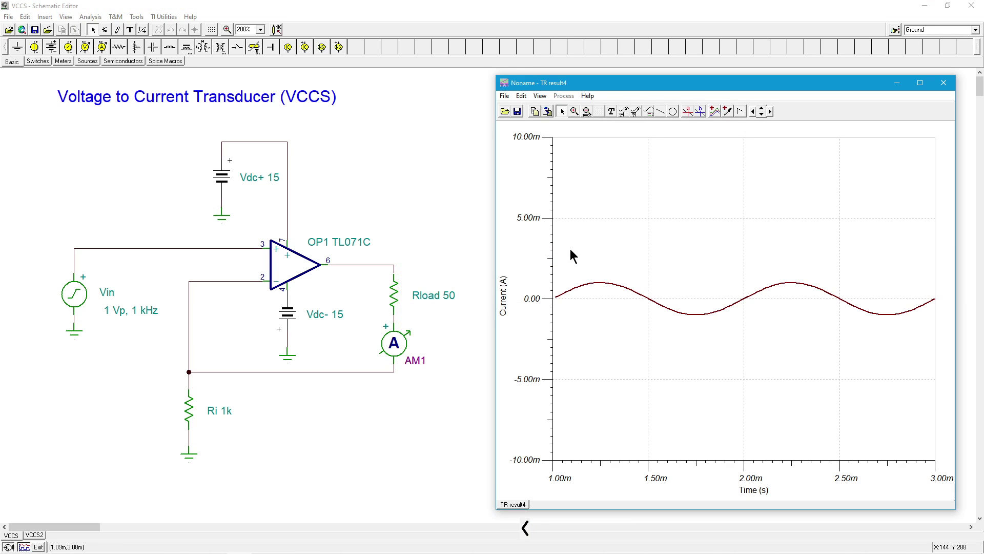
Place an AM1 legend on the current graph and bring up the current axis options.
{"action": "left_click", "coordinate": [651, 108]}
{"action": "left_click", "coordinate": [651, 147]}
{"action": "right_click", "coordinate": [540, 302]}
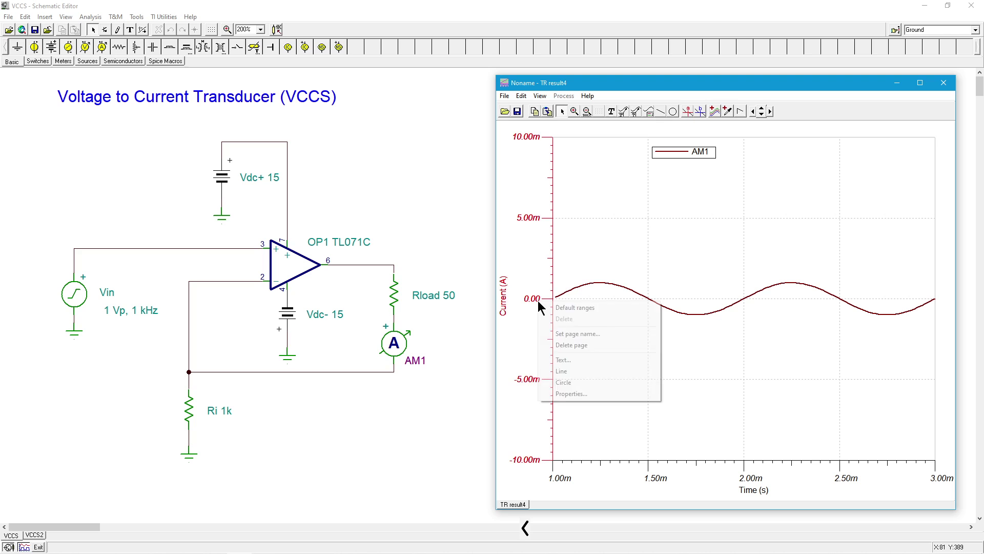
Set the current axis limits to −2m and 2m A.
{"action": "left_click", "coordinate": [571, 393]}
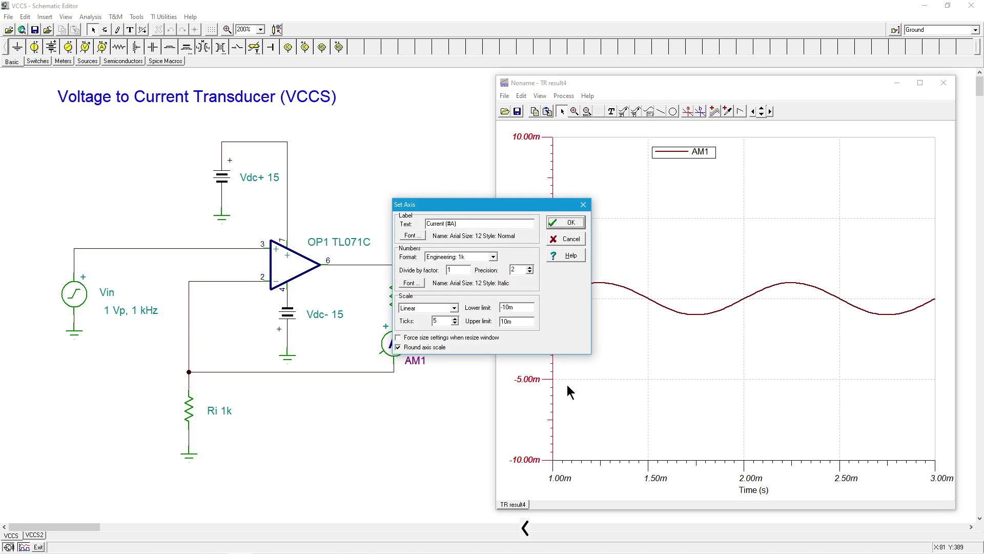
{"action": "left_click", "coordinate": [510, 307]}
{"action": "left_click", "coordinate": [569, 224]}
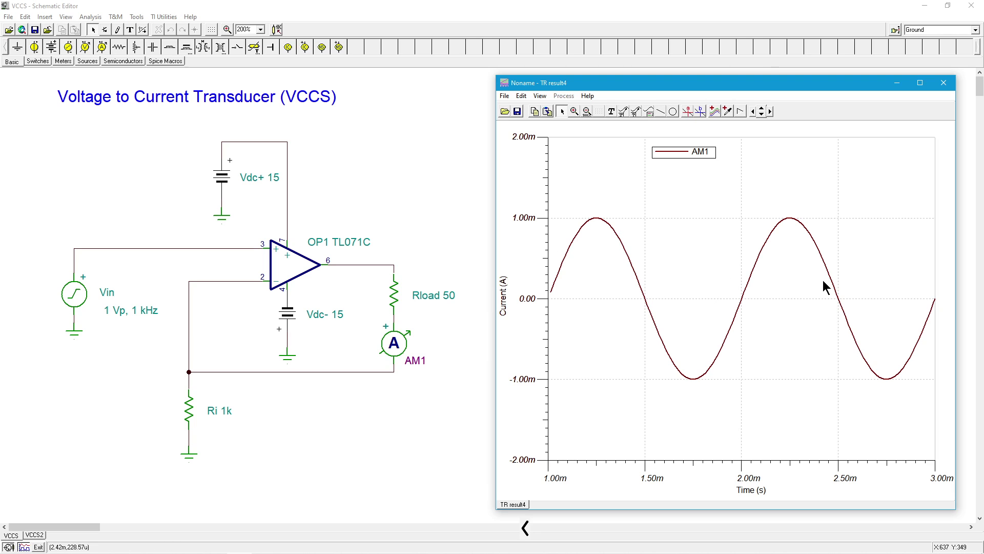
Change Rload's resistance to 500 Ω.
{"action": "double_click", "coordinate": [395, 293]}
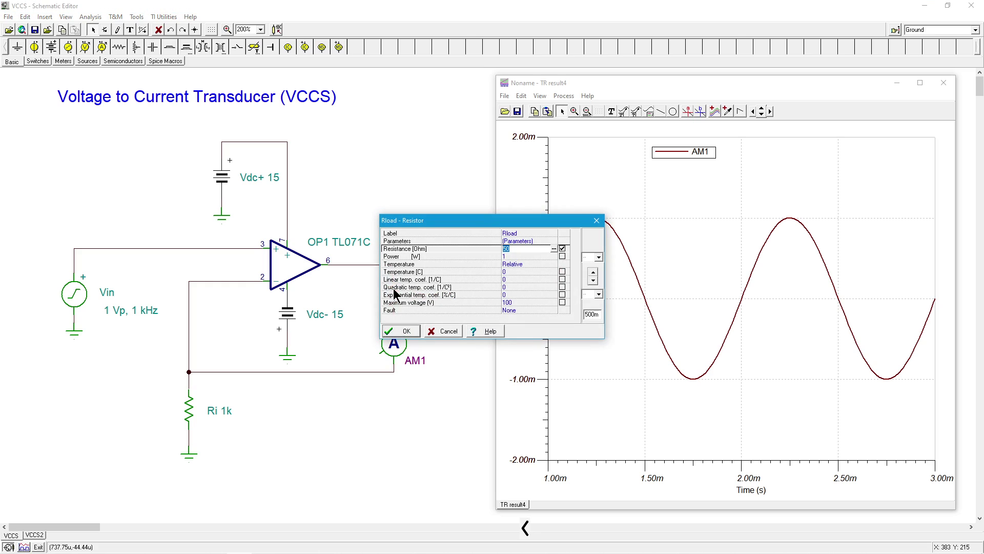
{"action": "left_click", "coordinate": [525, 250]}
{"action": "left_click", "coordinate": [404, 331]}
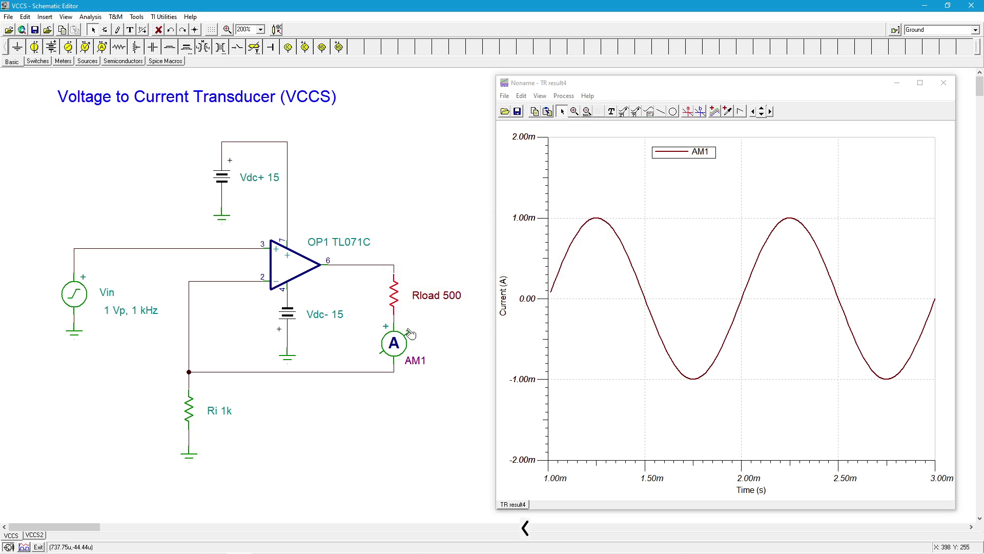
Rerun the transient analysis and read the ~1.00 mA peak with cursor 'a'.
{"action": "left_click", "coordinate": [90, 16]}
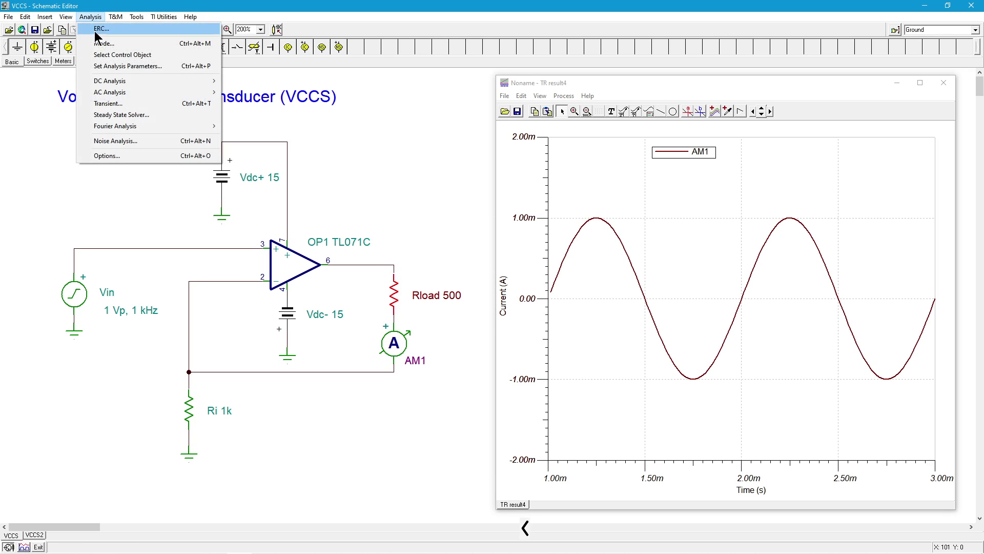
{"action": "left_click", "coordinate": [119, 104]}
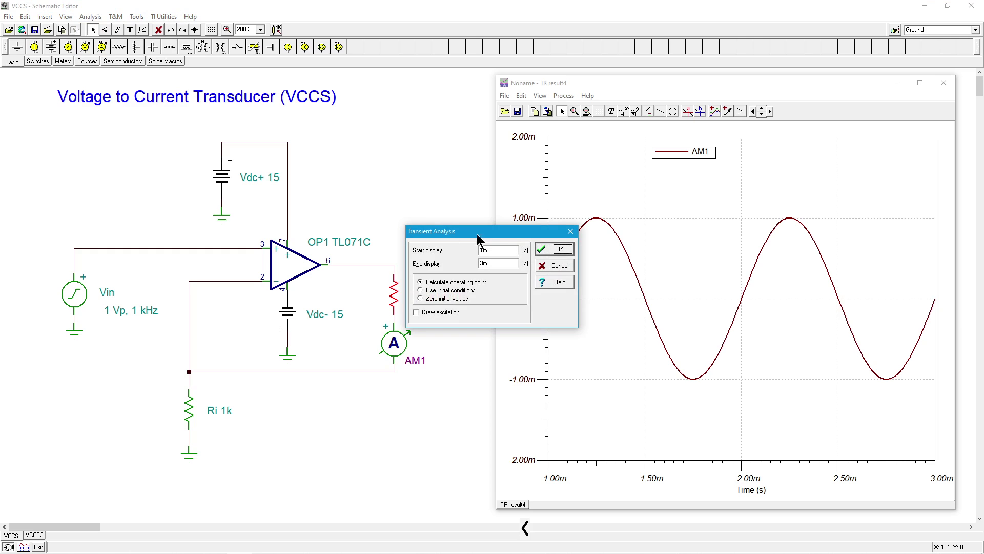
{"action": "left_click", "coordinate": [559, 249]}
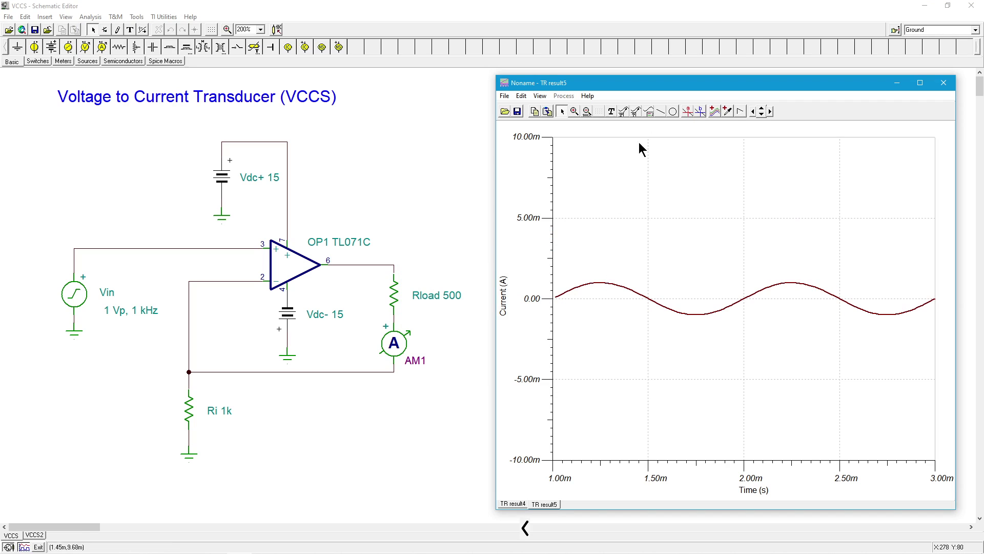
{"action": "left_click", "coordinate": [688, 112]}
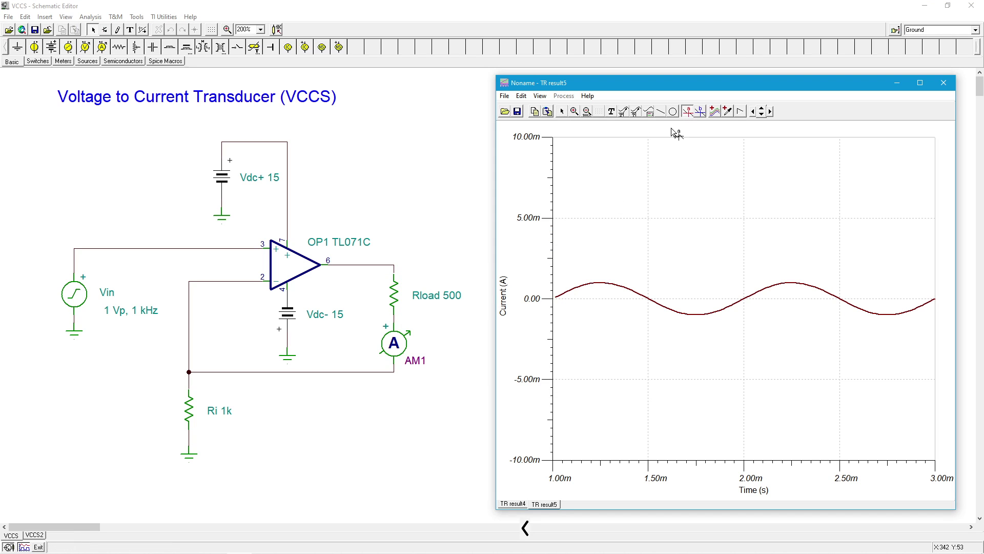
{"action": "left_click", "coordinate": [604, 288]}
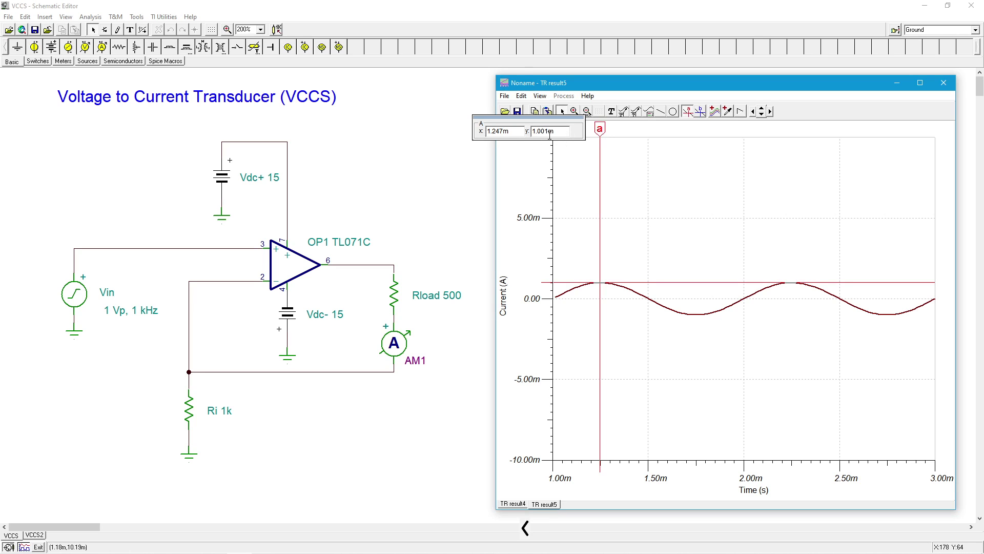
{"action": "left_click", "coordinate": [685, 110]}
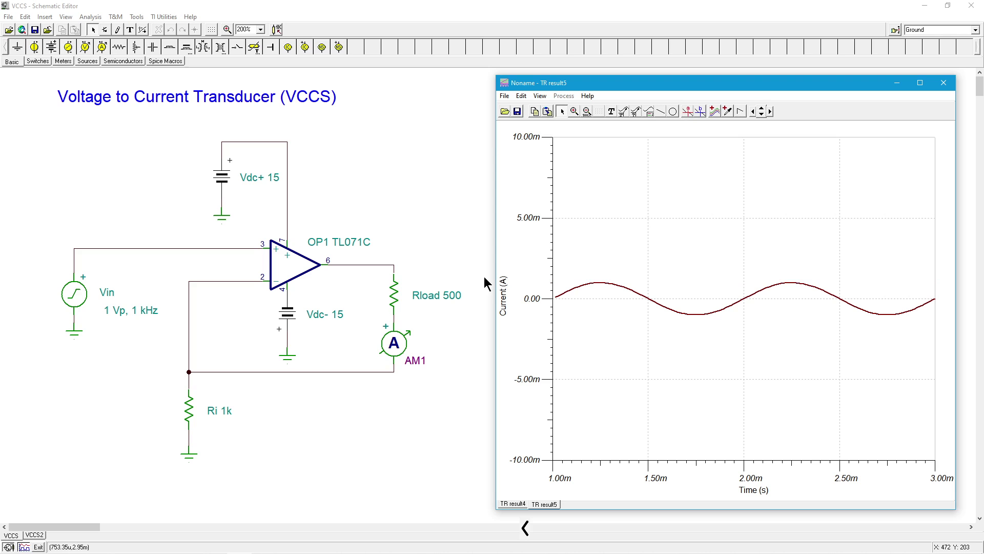
Set Rload back to 50 Ω.
{"action": "double_click", "coordinate": [427, 296]}
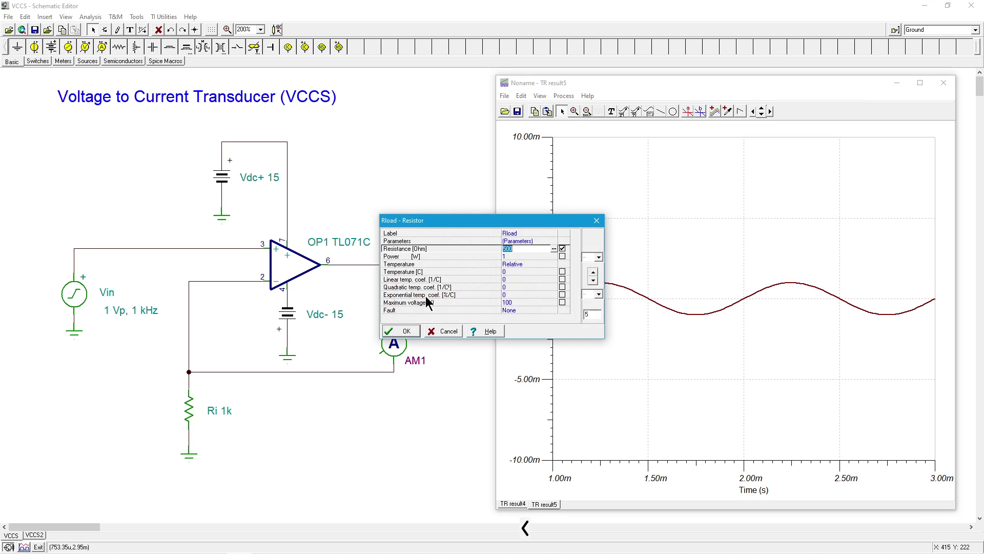
{"action": "left_click", "coordinate": [522, 248]}
{"action": "left_click", "coordinate": [400, 331]}
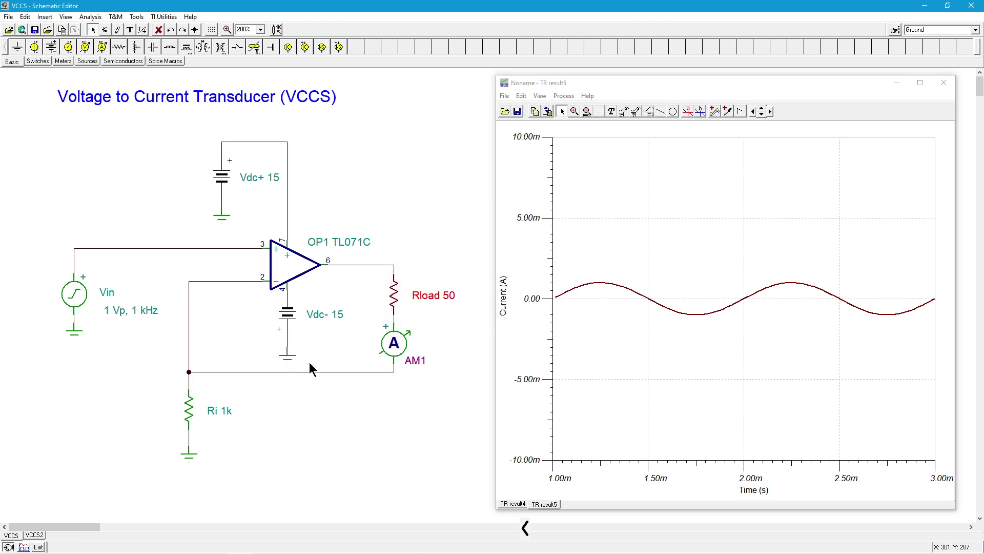
{"action": "left_click", "coordinate": [302, 395]}
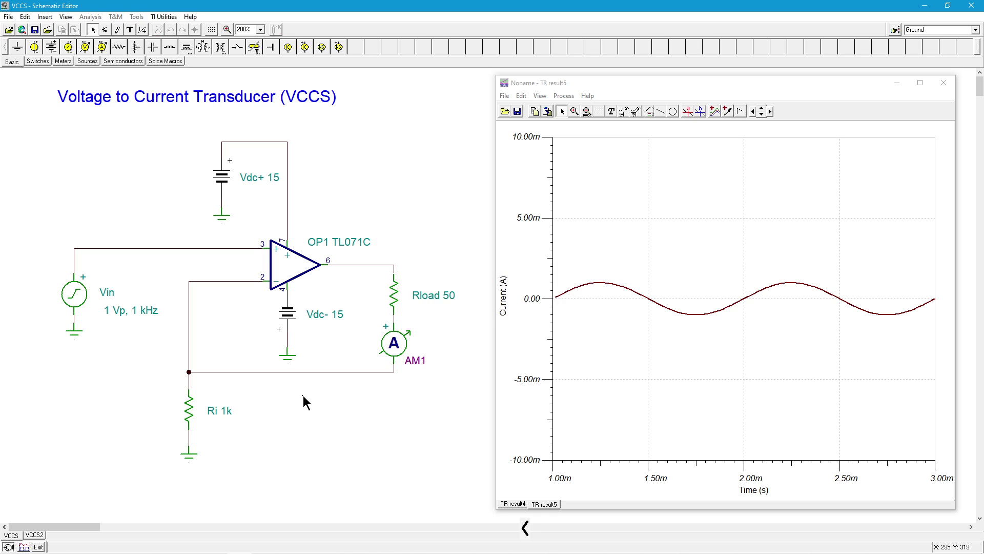
Change Ri from 1k to 500 Ω.
{"action": "double_click", "coordinate": [190, 410]}
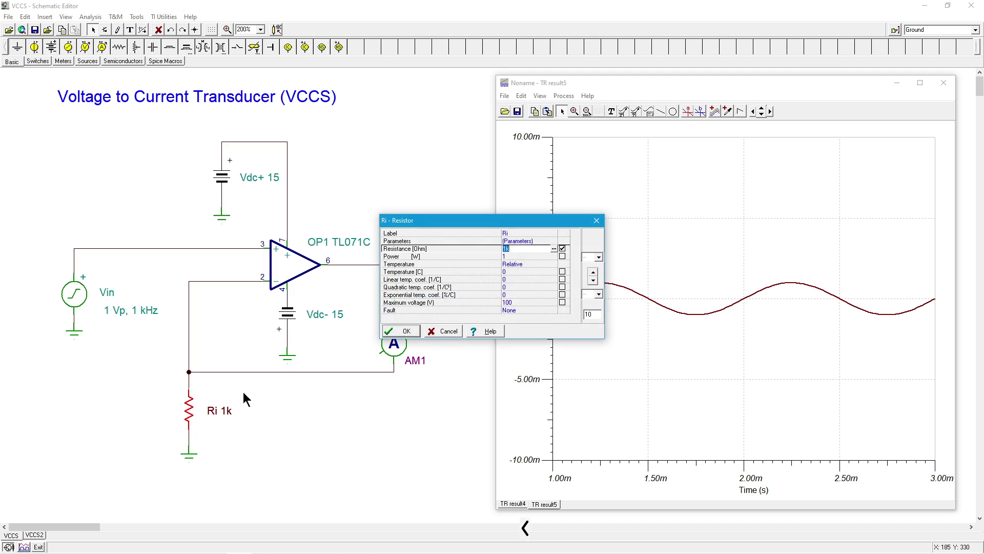
{"action": "left_click", "coordinate": [520, 248]}
{"action": "key", "text": "BackSpace"}
{"action": "key", "text": "BackSpace"}
{"action": "left_click", "coordinate": [404, 332]}
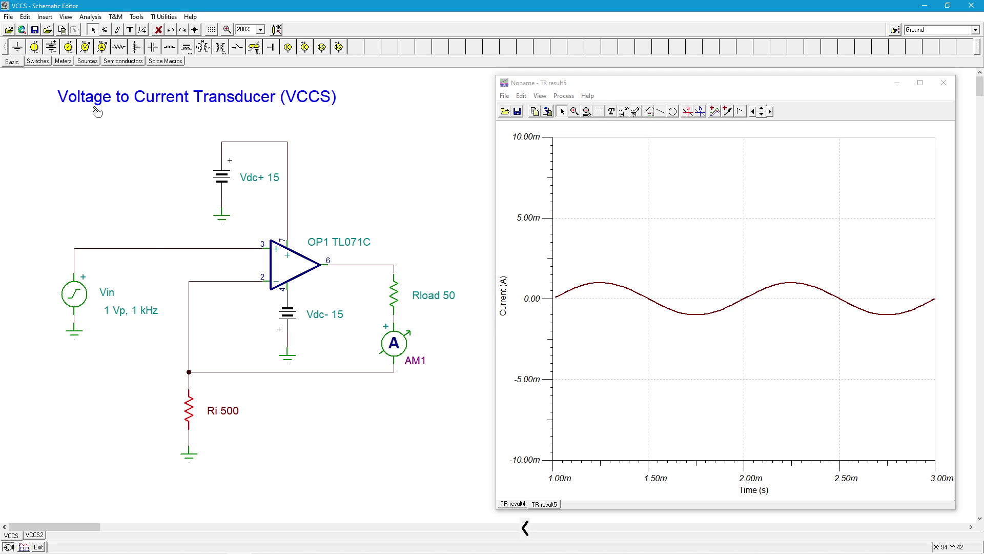
Rerun the transient analysis with Ri at 500 Ω, giving a ±2 mA AM1 sine.
{"action": "left_click", "coordinate": [109, 179]}
{"action": "left_click", "coordinate": [96, 18]}
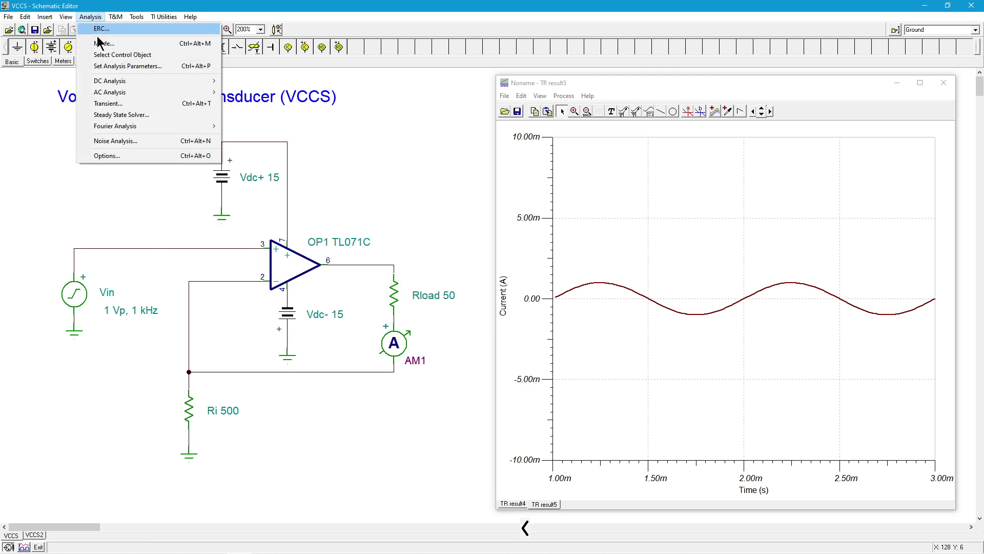
{"action": "left_click", "coordinate": [124, 101]}
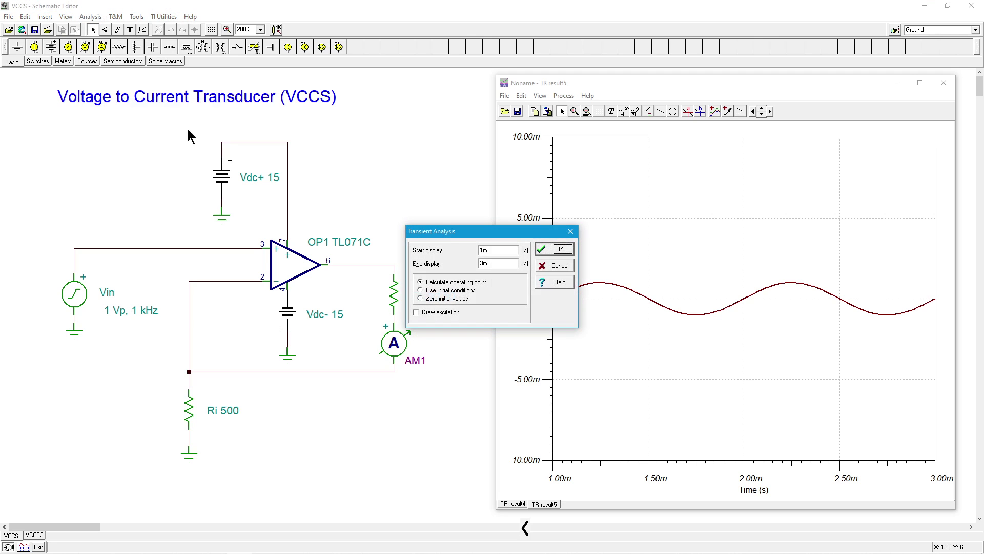
{"action": "left_click", "coordinate": [559, 250]}
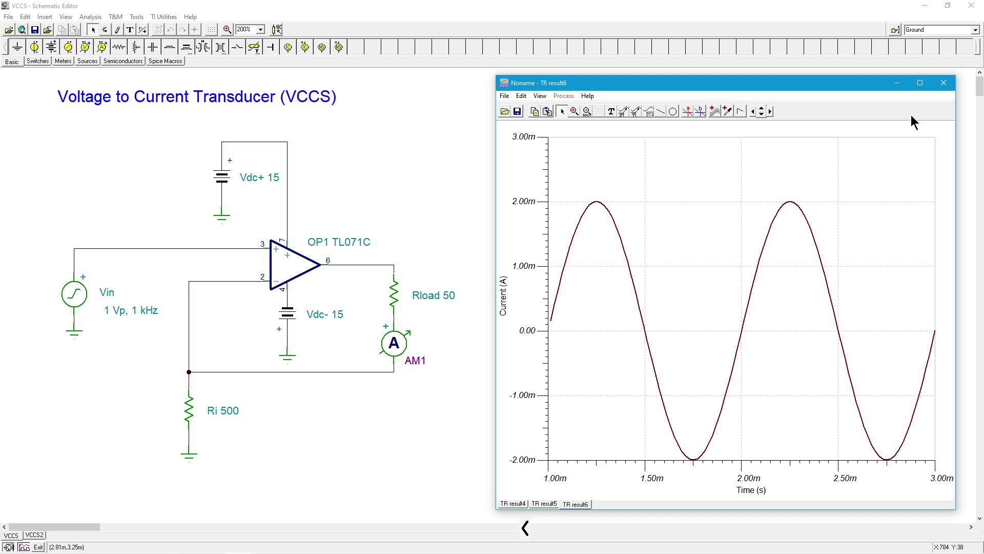
Close the transient result window to return to the VCCS schematic with Ri 500 and Rload 50.
{"action": "left_click", "coordinate": [943, 84]}
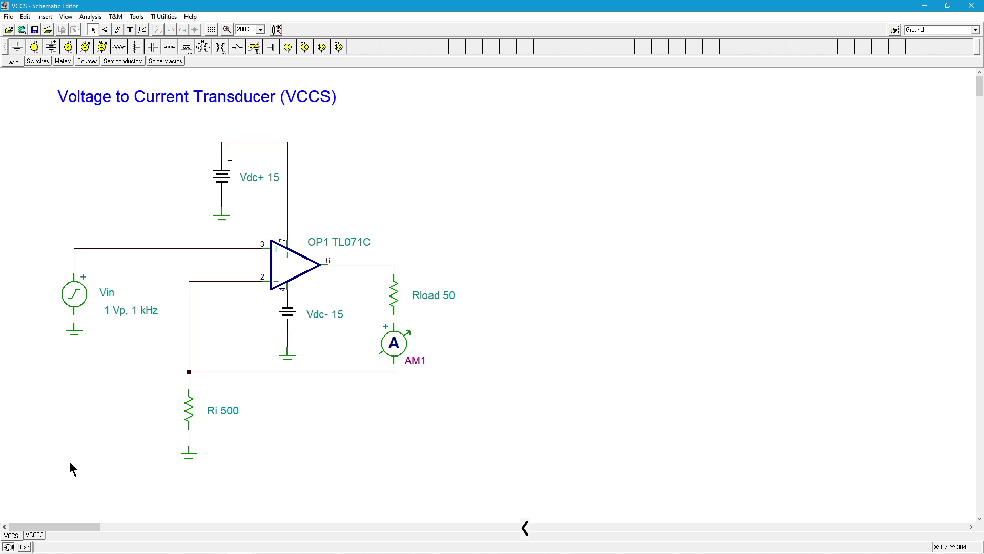
Switch to the VCCS2 sheet showing Ri 1k with i_load = Vin/Ri and gm = 1/Ri.
{"action": "left_click", "coordinate": [35, 535]}
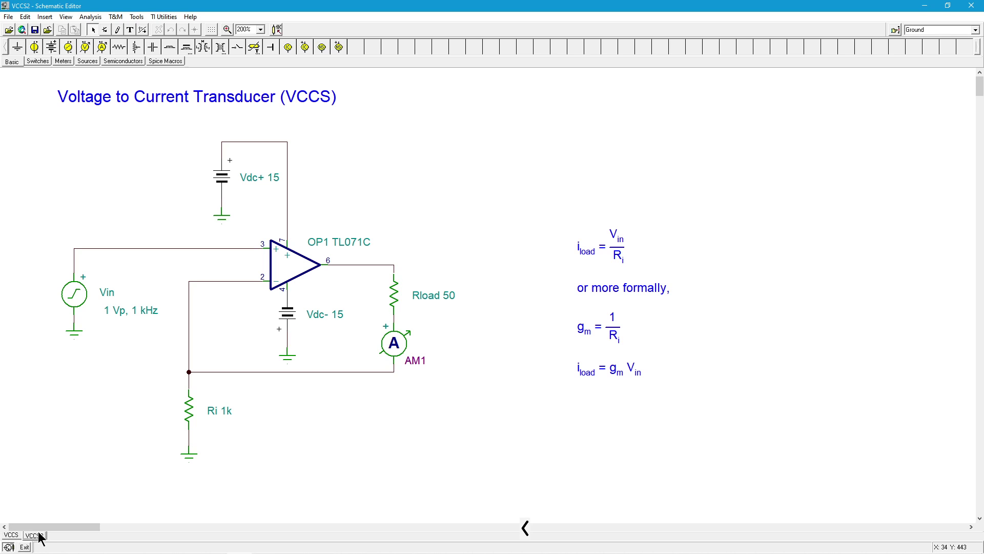